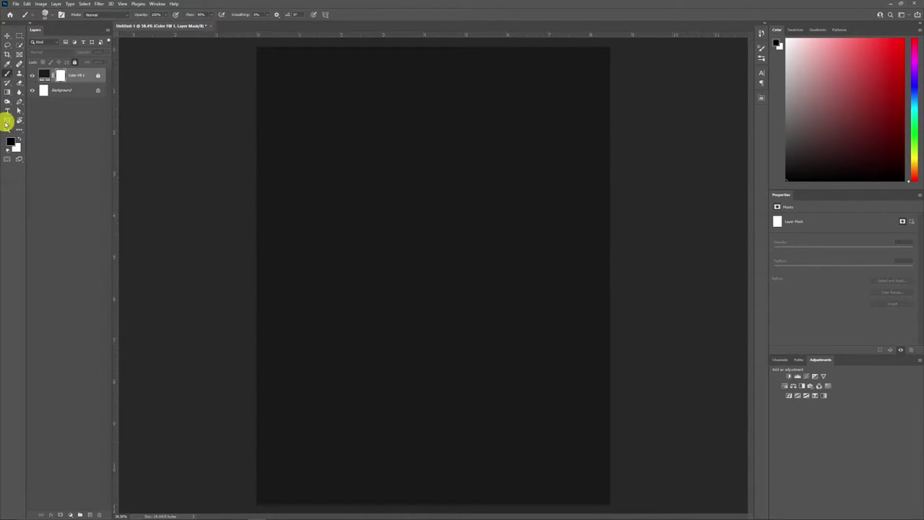
Select the Rectangle tool to draw shapes on the near-black filled page.
left_click(6, 123)
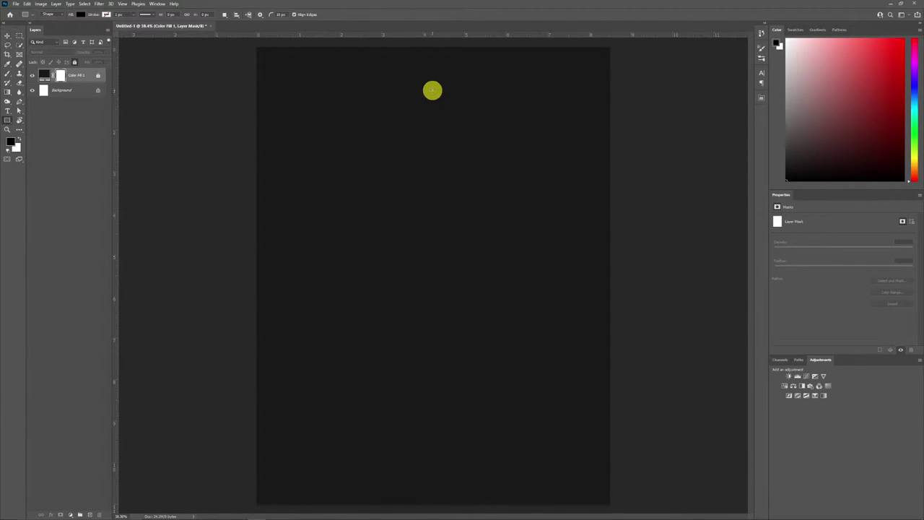
Draw a long thin horizontal bar near the page top and give it a white fill.
left_click_drag(433, 85, 576, 88)
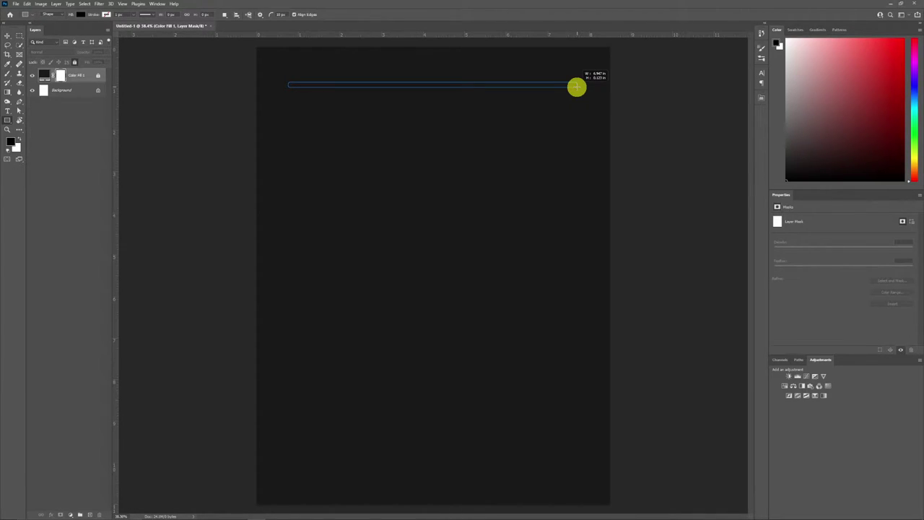
left_click_drag(577, 87, 577, 87)
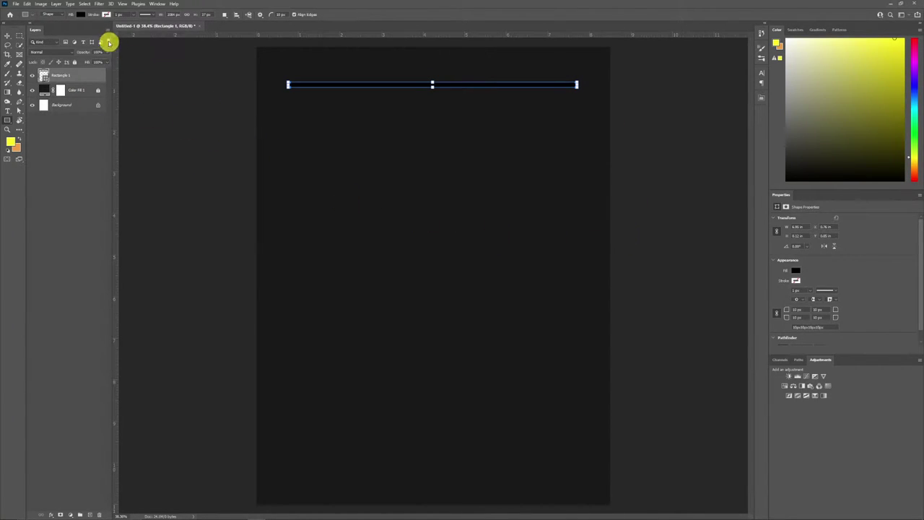
left_click(82, 15)
left_click(83, 14)
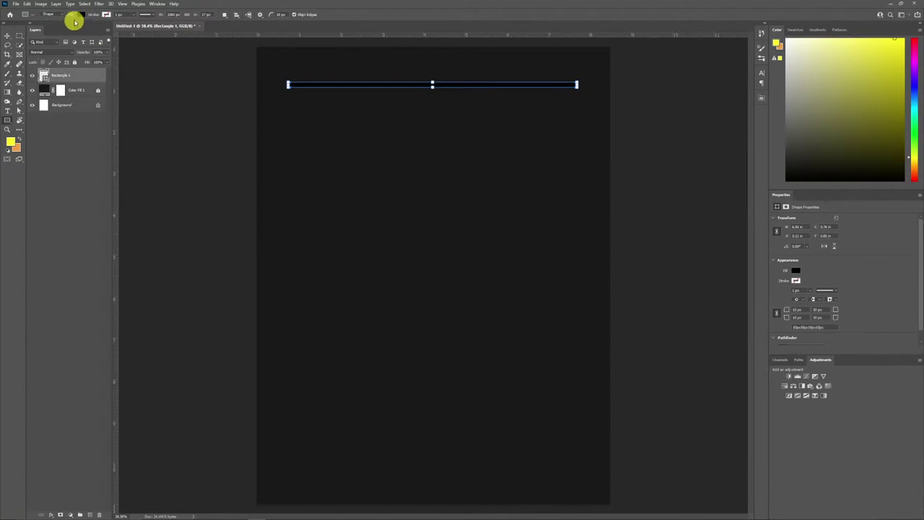
left_click(79, 15)
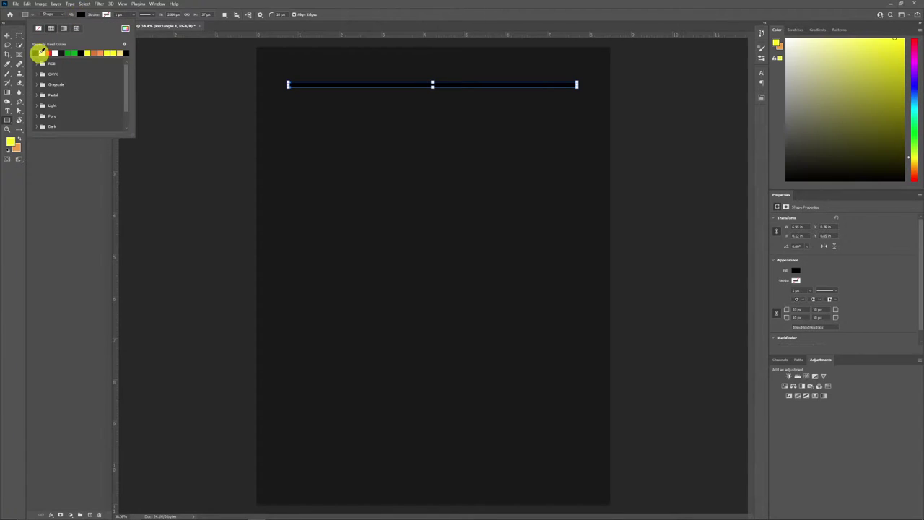
left_click(35, 53)
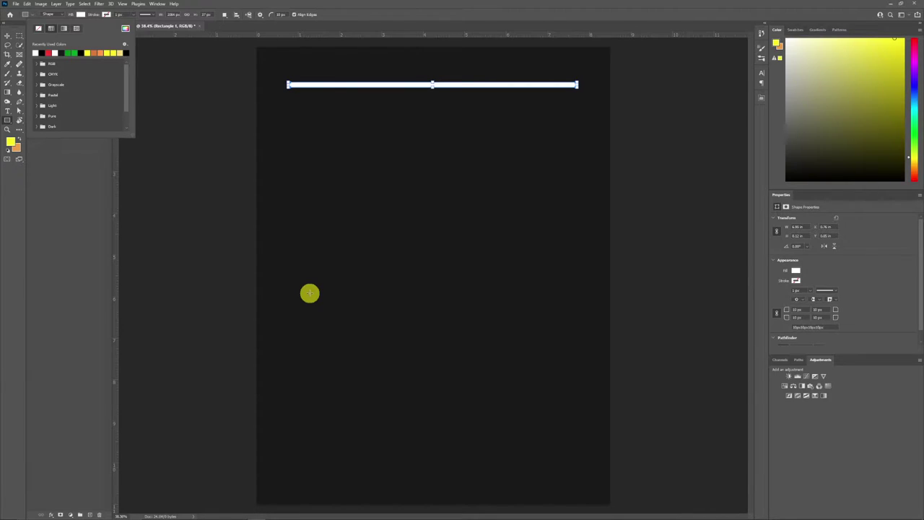
left_click(310, 292)
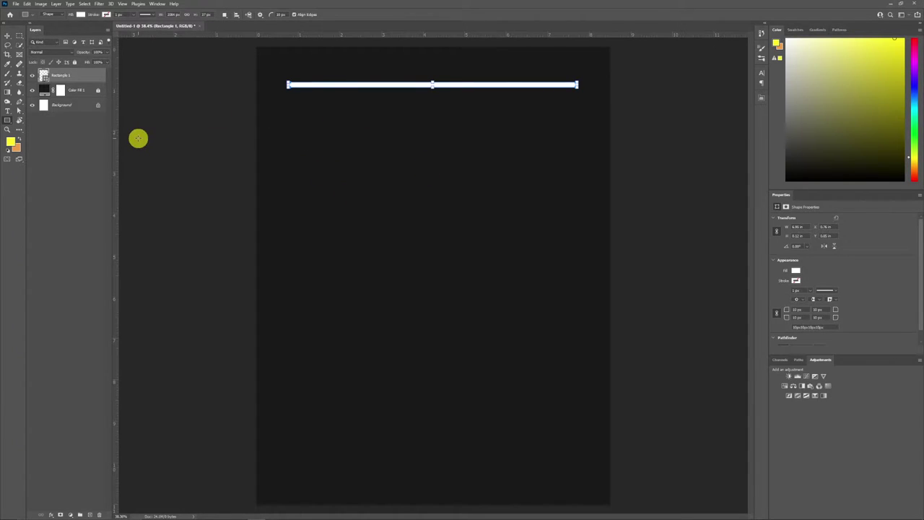
Duplicate the white bar down the page into 28 evenly spaced stripes, Rectangle 1 through copy 27.
key("v")
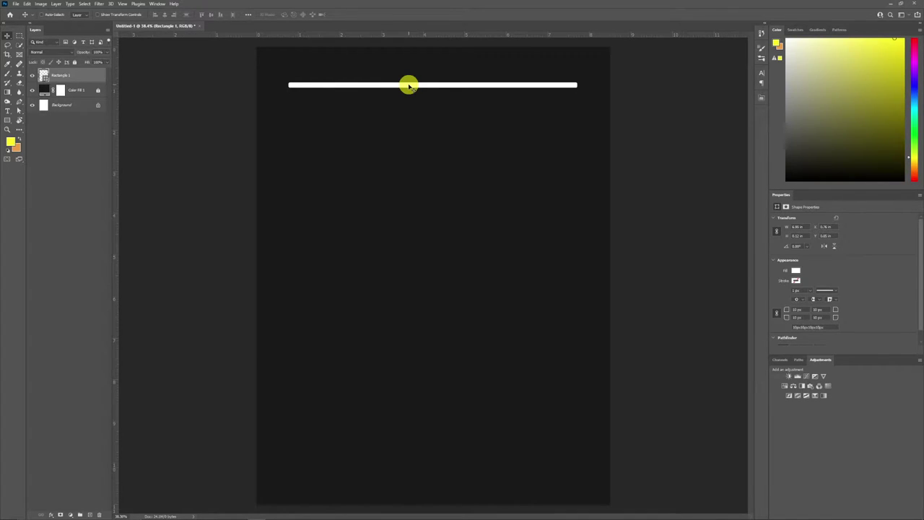
mouse_move(414, 87)
left_mouse_down()
mouse_move(429, 137)
mouse_move(418, 243)
mouse_move(427, 262)
left_mouse_up()
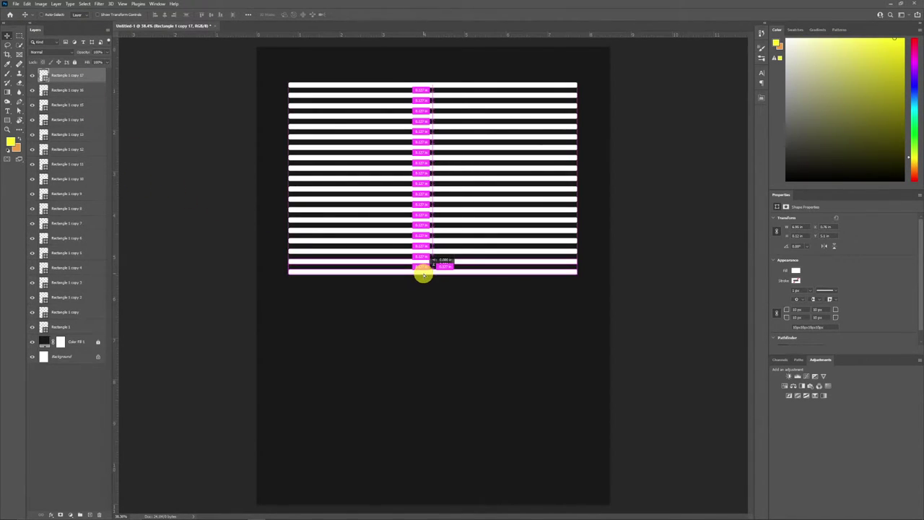
left_click_drag(423, 266, 420, 365)
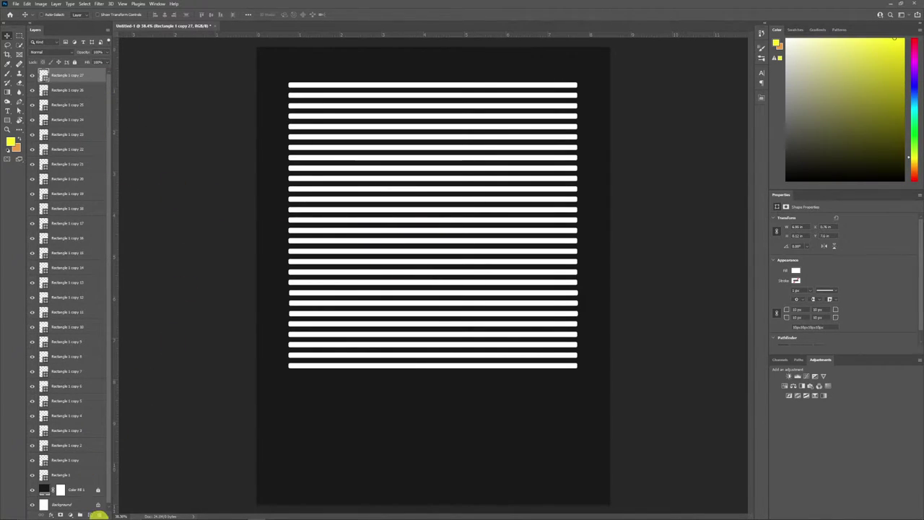
left_click(72, 473)
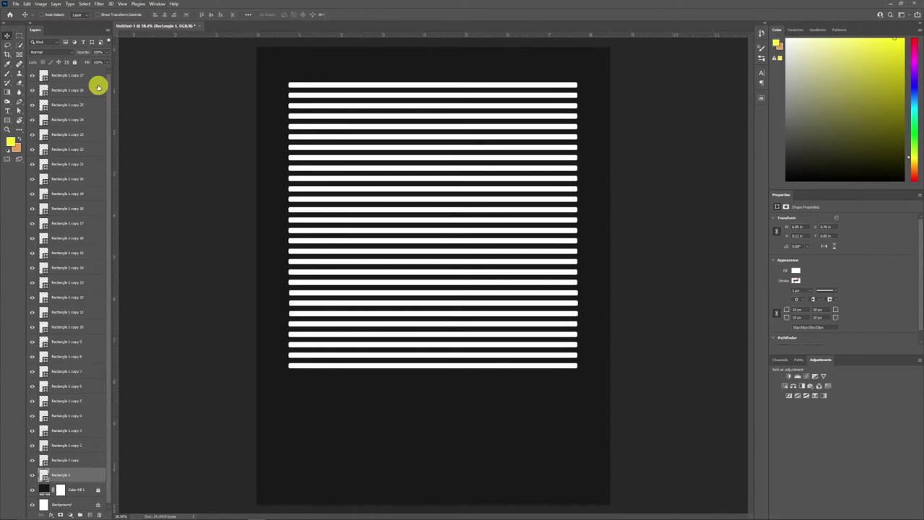
Select all 28 stripe layers and convert them into a single smart object.
left_click(87, 78, "shift")
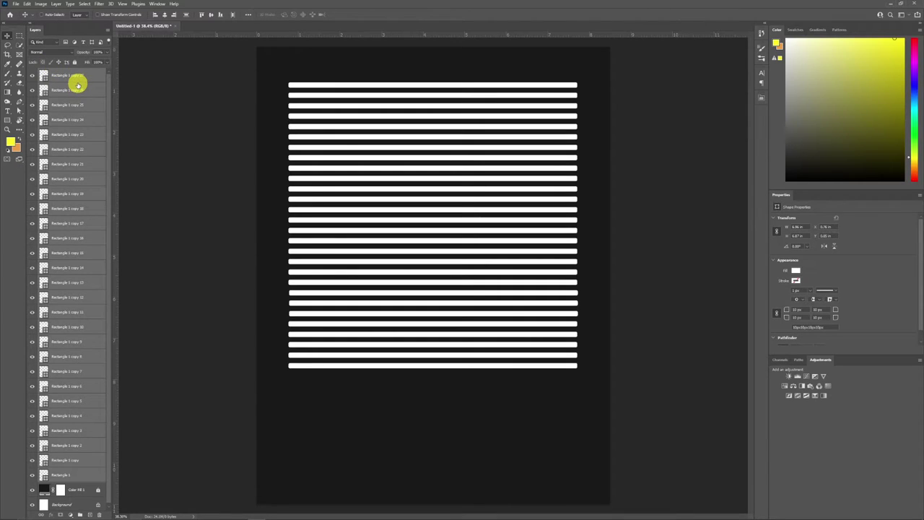
right_click(77, 85)
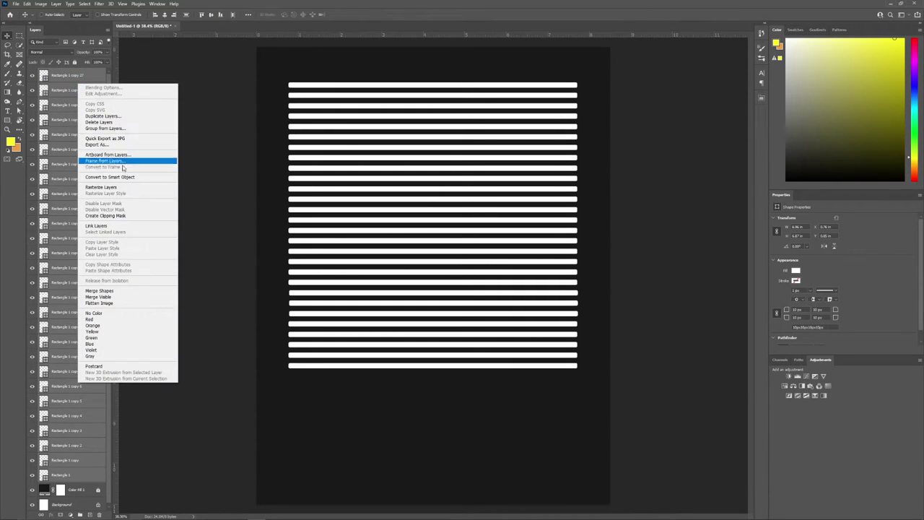
left_click(120, 179)
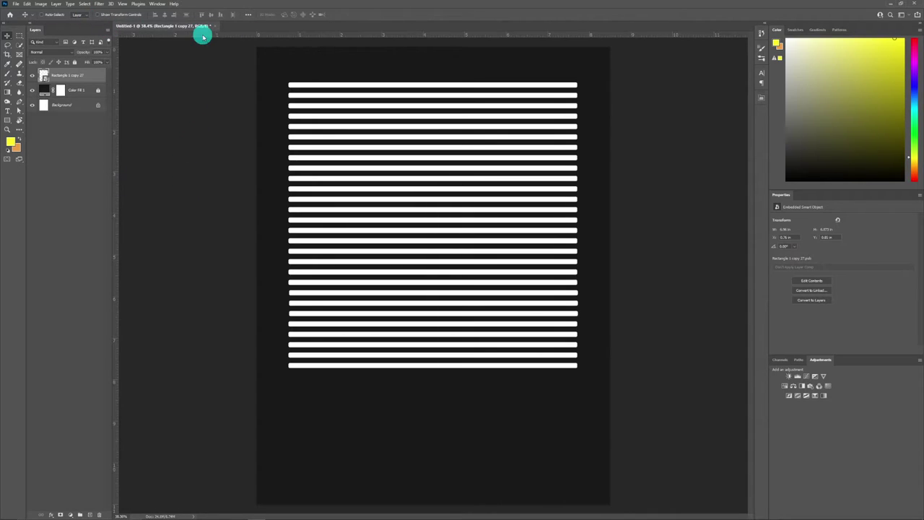
left_click(102, 3)
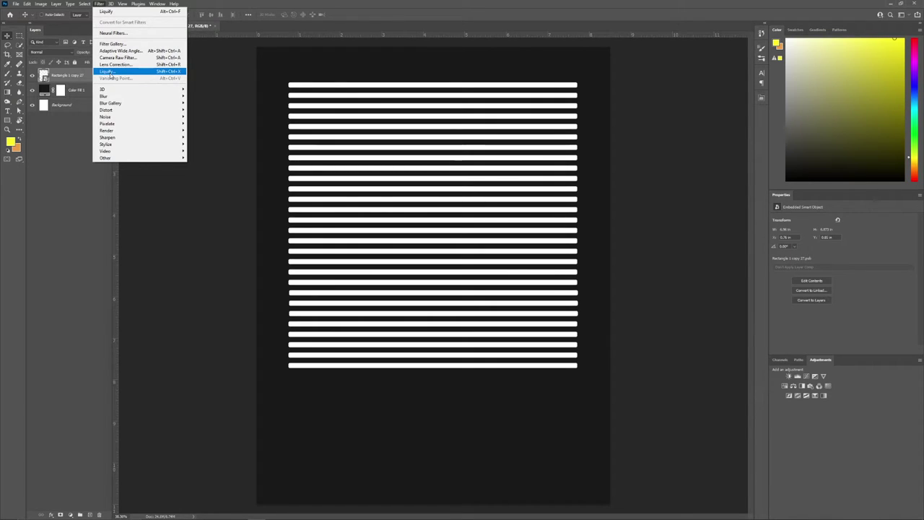
Push the stripes into irregular flowing waves with Liquify's Forward Warp brush, shrinking the brush midway.
left_click(111, 72)
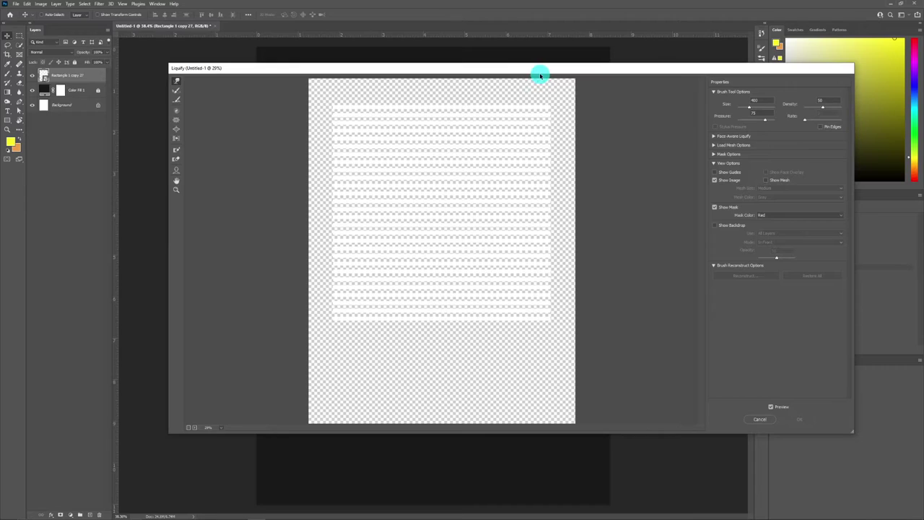
left_click_drag(535, 70, 526, 85)
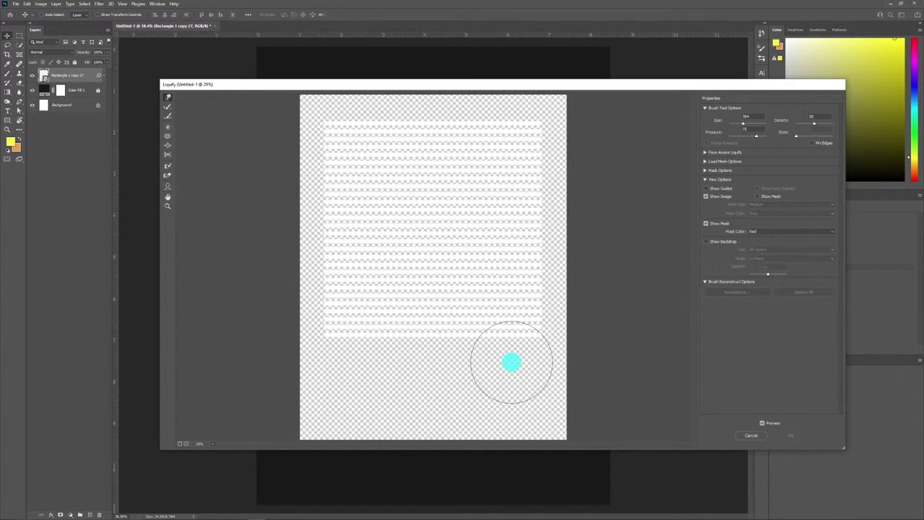
left_click_drag(510, 361, 509, 347)
mouse_move(404, 330)
left_mouse_down()
mouse_move(378, 284)
mouse_move(373, 318)
left_mouse_up()
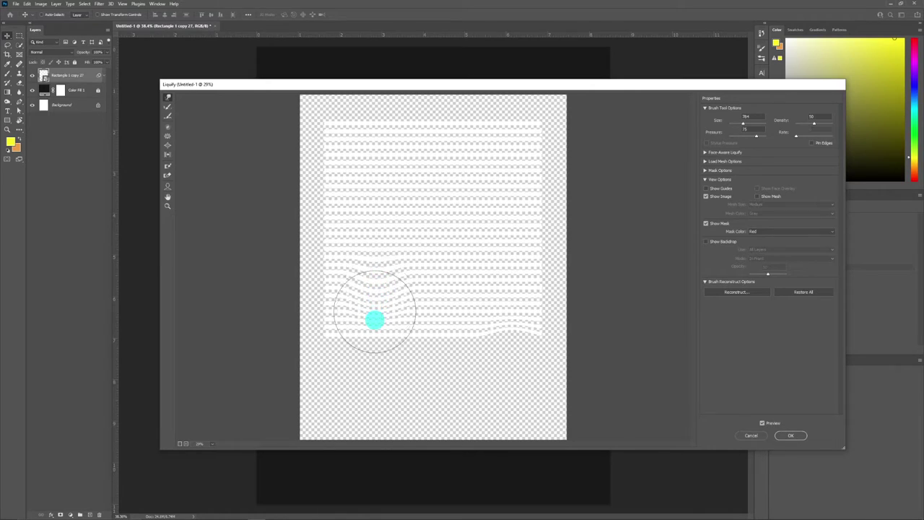
mouse_move(475, 207)
left_mouse_down()
mouse_move(460, 228)
mouse_move(419, 229)
mouse_move(491, 174)
mouse_move(527, 161)
mouse_move(526, 147)
mouse_move(527, 221)
mouse_move(505, 295)
mouse_move(404, 350)
mouse_move(382, 344)
mouse_move(377, 231)
mouse_move(373, 257)
mouse_move(374, 239)
mouse_move(439, 173)
mouse_move(437, 138)
mouse_move(441, 355)
mouse_move(439, 221)
left_mouse_up()
mouse_move(534, 263)
left_mouse_down()
mouse_move(527, 204)
mouse_move(529, 220)
left_mouse_up()
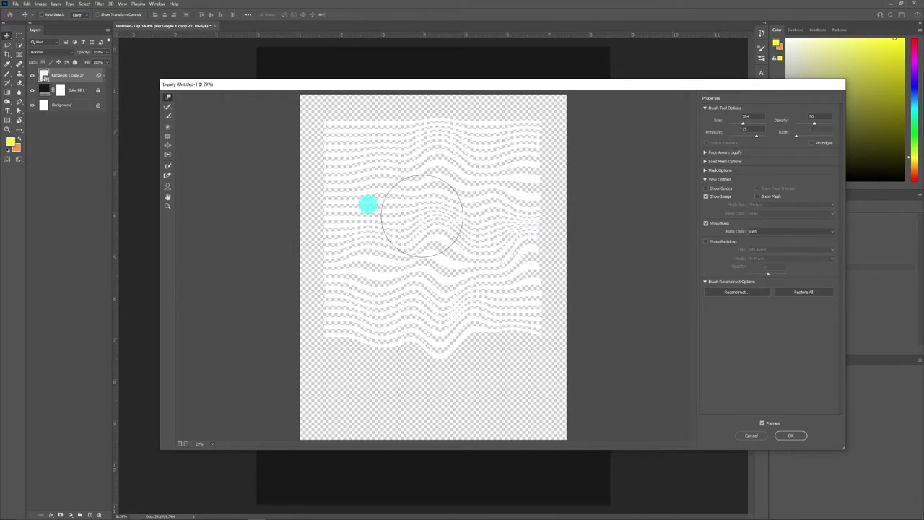
mouse_move(366, 202)
left_mouse_down()
mouse_move(351, 155)
mouse_move(330, 310)
mouse_move(336, 214)
mouse_move(381, 226)
mouse_move(526, 151)
mouse_move(522, 113)
mouse_move(454, 149)
mouse_move(454, 118)
mouse_move(387, 109)
mouse_move(368, 133)
mouse_move(433, 303)
mouse_move(389, 328)
mouse_move(406, 361)
mouse_move(499, 322)
mouse_move(501, 340)
mouse_move(519, 267)
mouse_move(462, 238)
mouse_move(464, 196)
mouse_move(392, 262)
mouse_move(374, 232)
left_mouse_up()
key("bracketleft")
key("bracketleft")
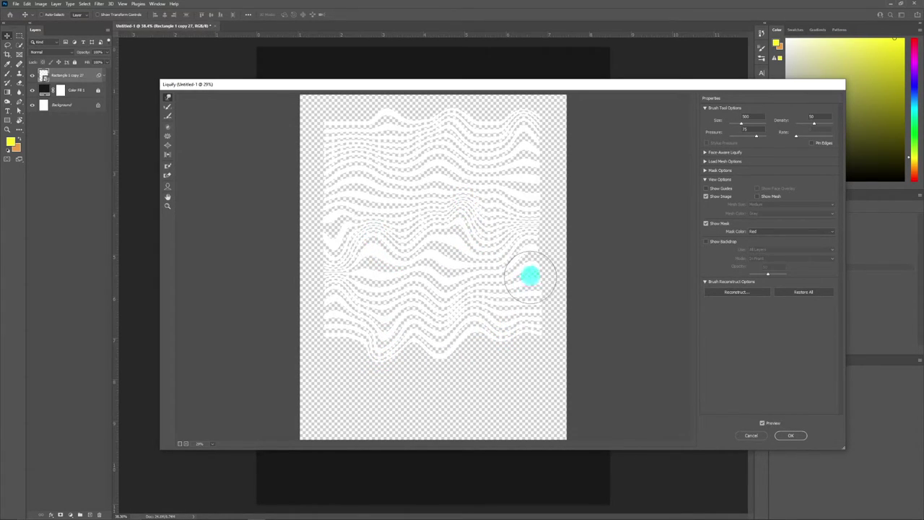
mouse_move(527, 274)
left_mouse_down()
mouse_move(518, 313)
mouse_move(552, 344)
mouse_move(538, 319)
mouse_move(534, 364)
mouse_move(498, 340)
mouse_move(488, 274)
left_mouse_up()
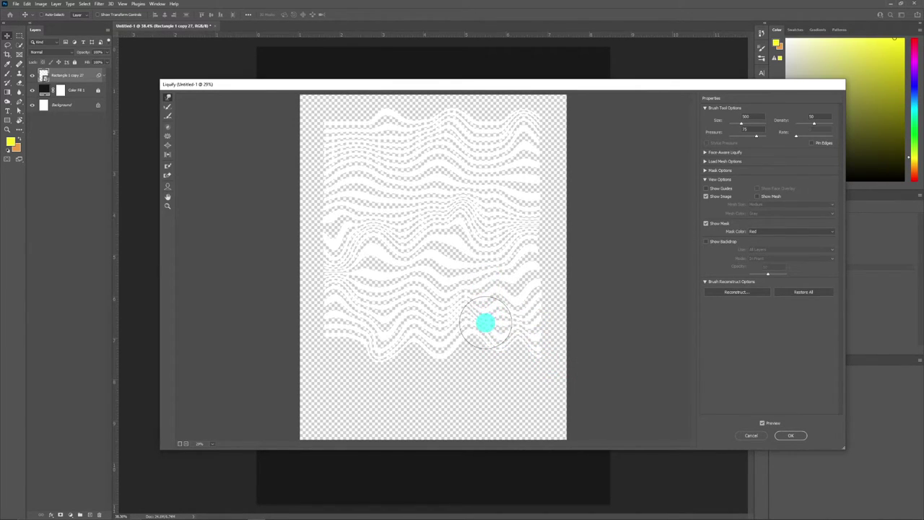
left_click_drag(386, 254, 371, 299)
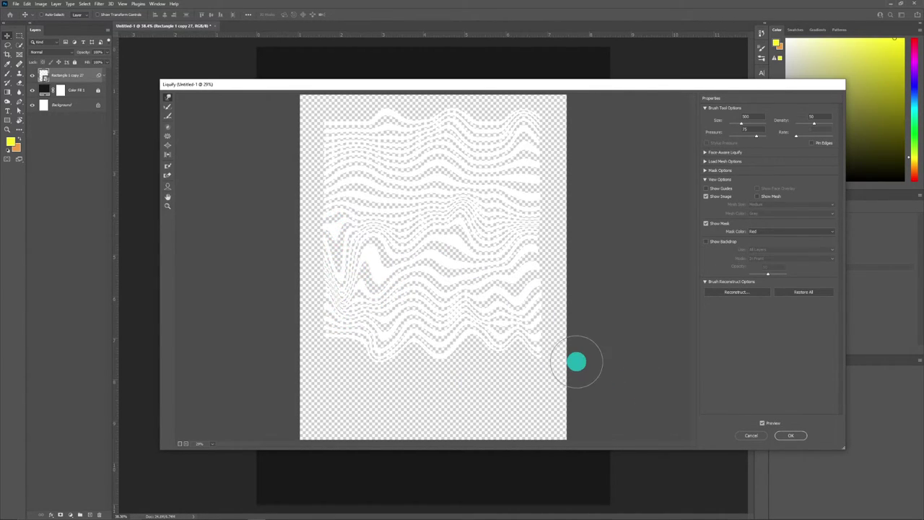
left_click(800, 436)
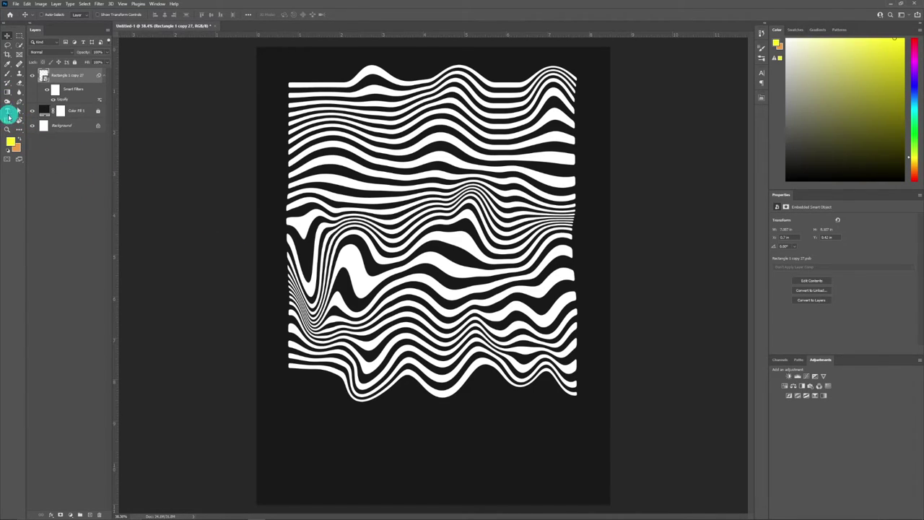
Make a first text attempt with the Type tool, then delete the empty text layer.
left_click(8, 113)
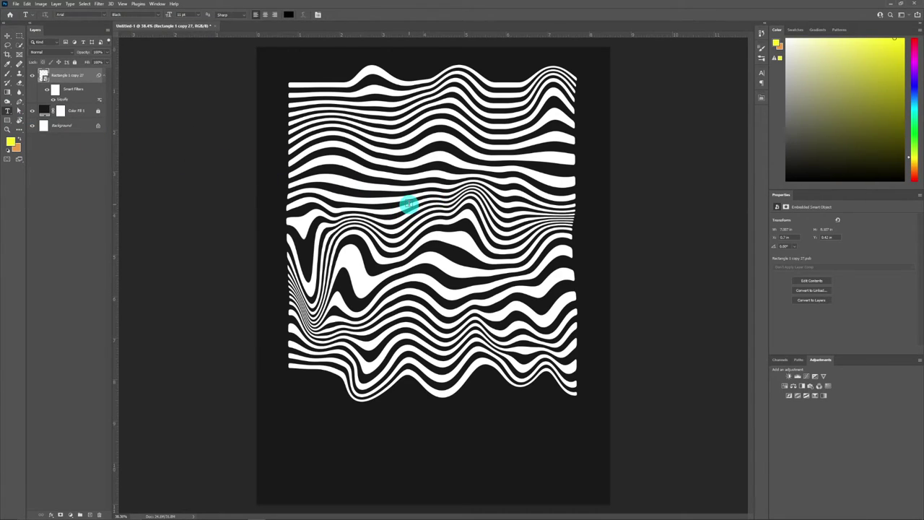
left_click(409, 204)
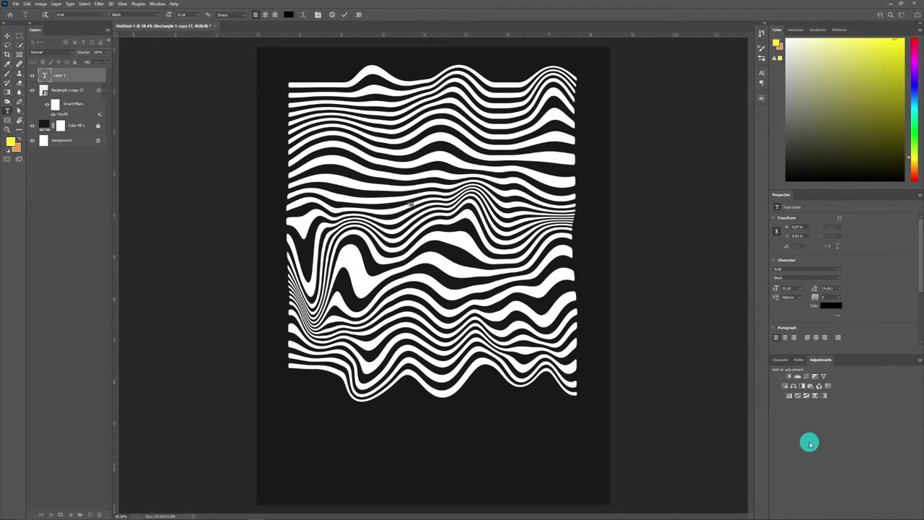
key("Escape")
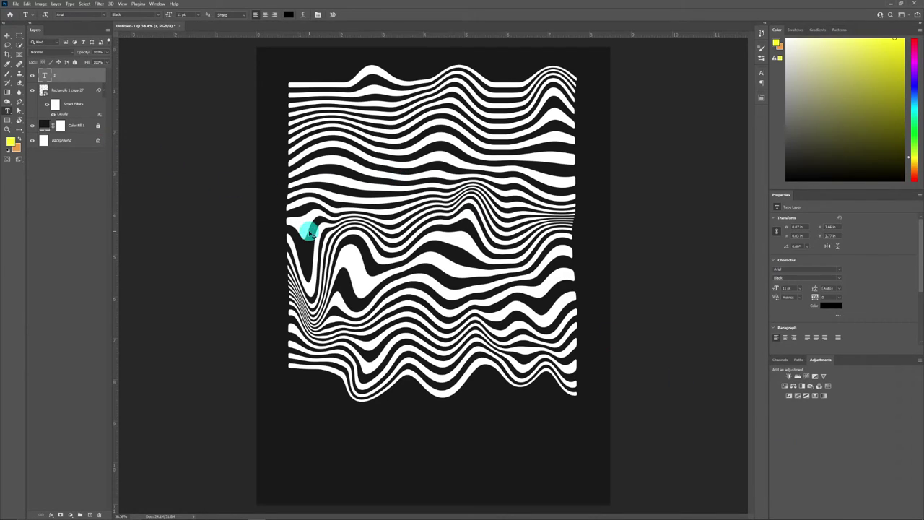
key("ctrl+t")
left_click_drag(410, 202, 599, 56)
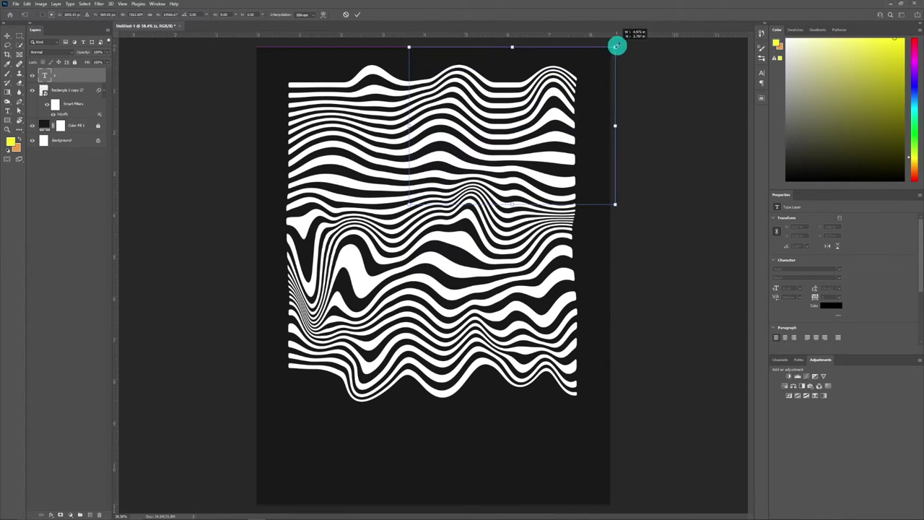
left_click_drag(599, 57, 682, 28)
left_click_drag(569, 189, 485, 308)
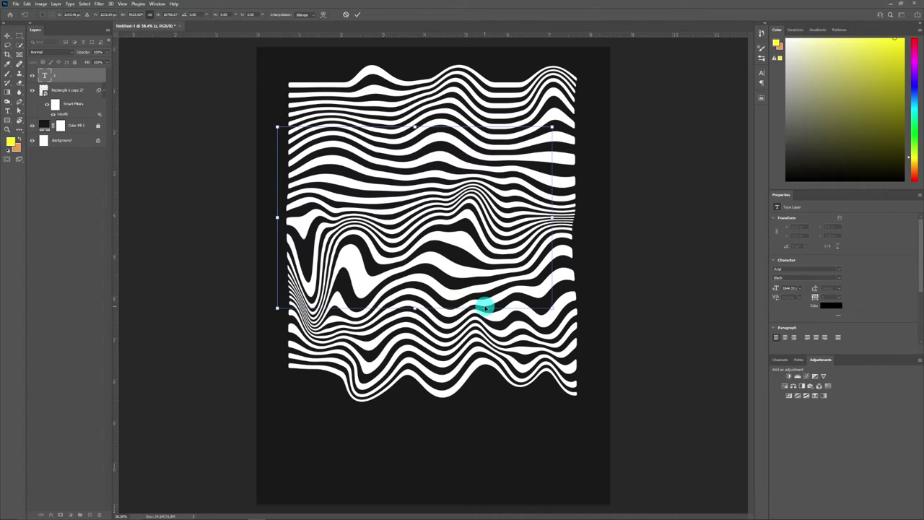
left_click(90, 72)
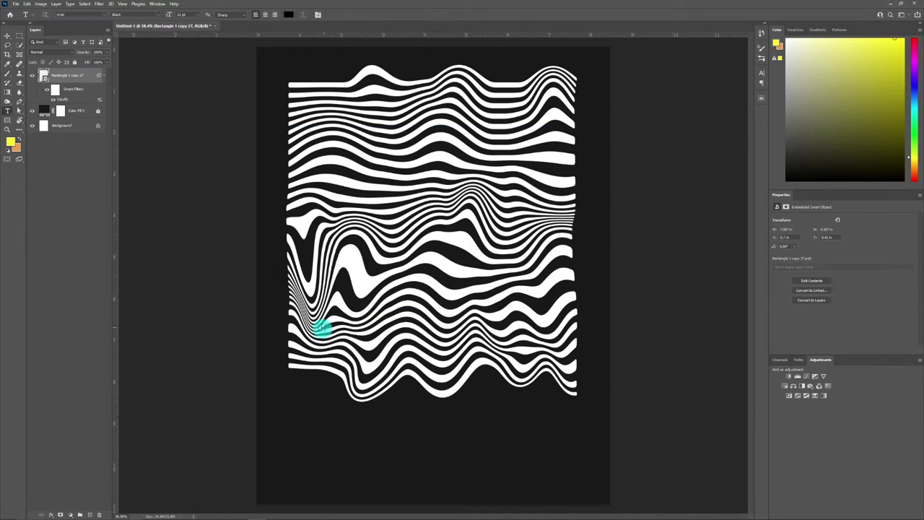
Type a black letter Z and scale it large across the wavy stripes.
left_click(306, 441)
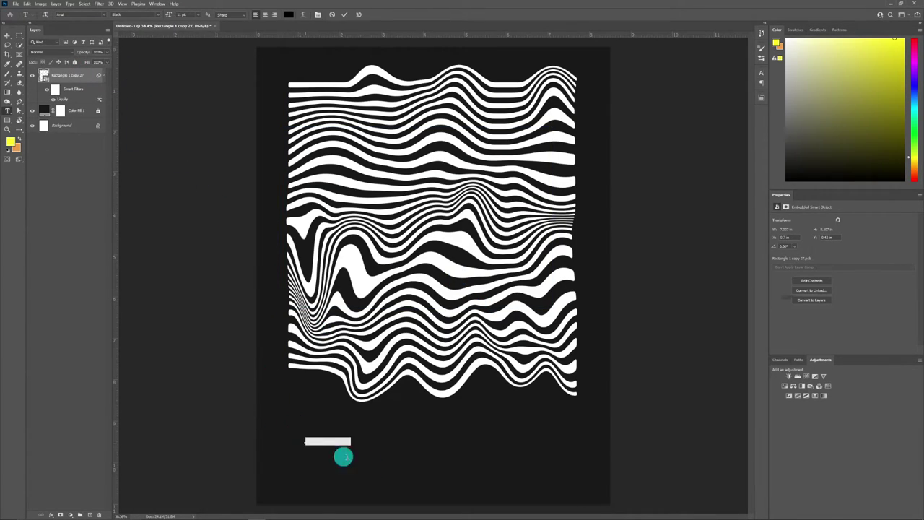
left_click(378, 464)
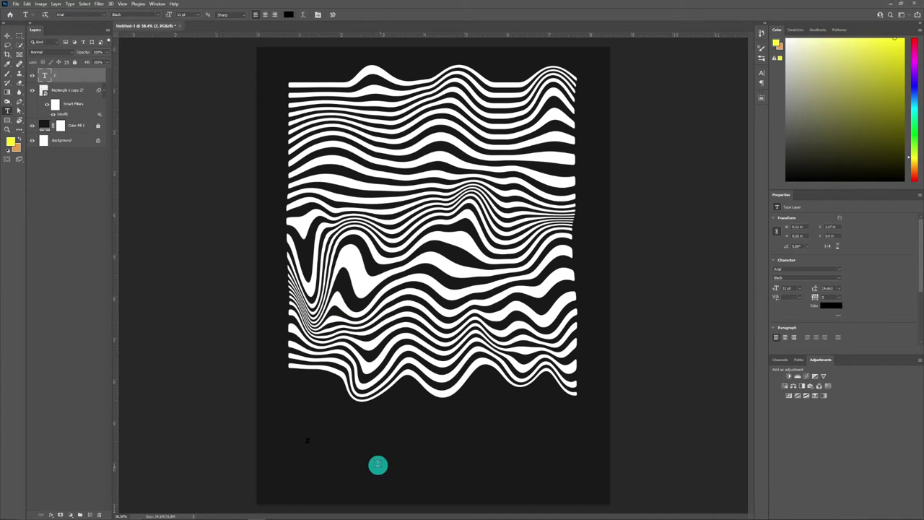
key("ctrl+t")
left_click_drag(309, 436, 620, 100)
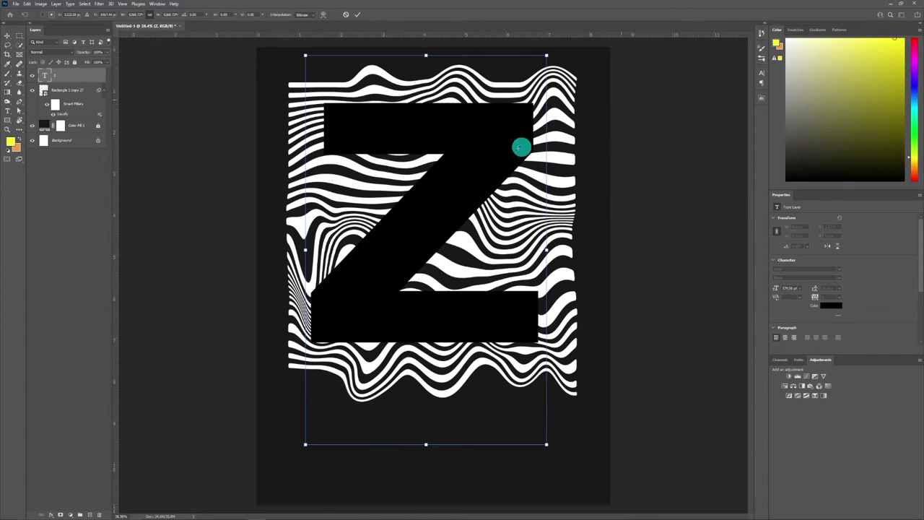
left_click_drag(485, 145, 489, 148)
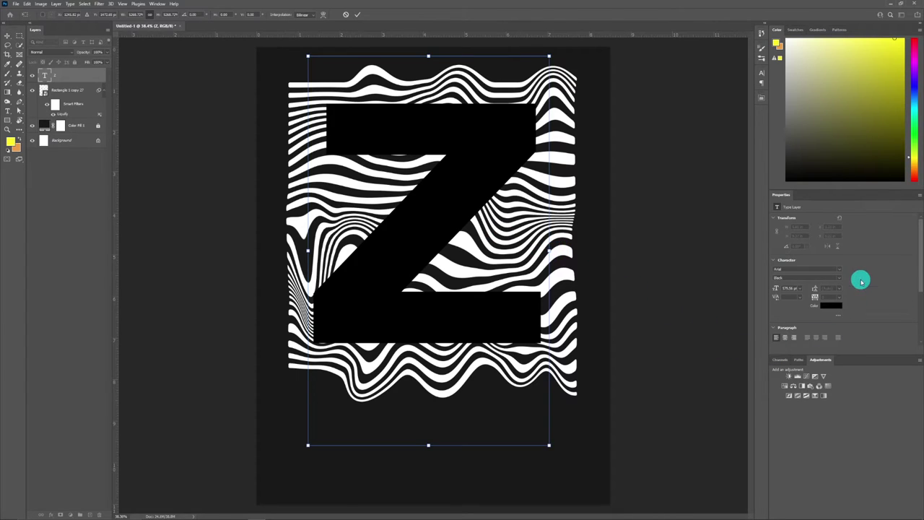
Browse the font list previewing typefaces and set the Z to Showcard Gothic.
left_click(840, 271)
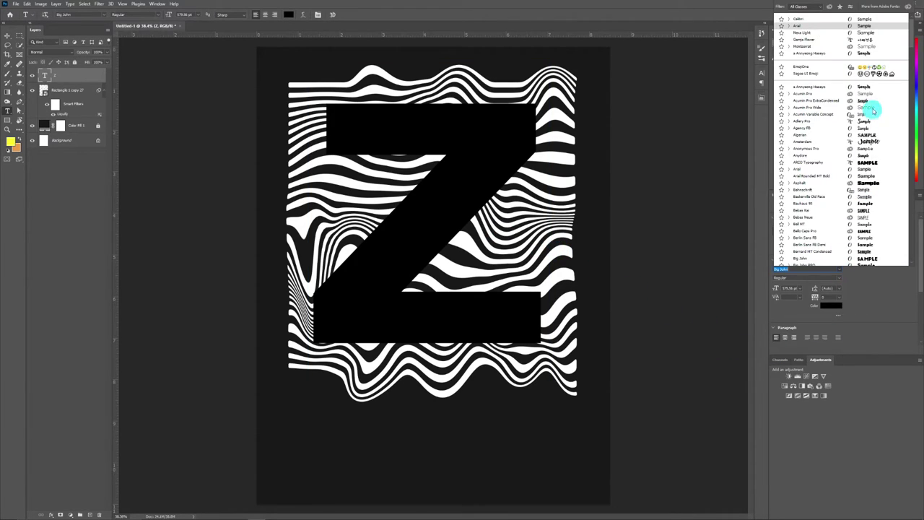
scroll(913, 52, "down", 5)
scroll(913, 53, "down", 3)
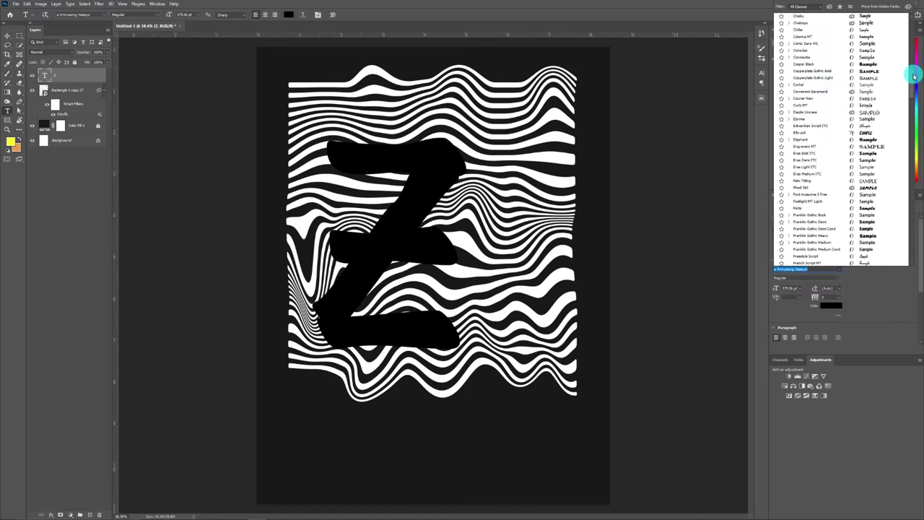
scroll(913, 68, "down", 3)
left_click_drag(913, 85, 915, 120)
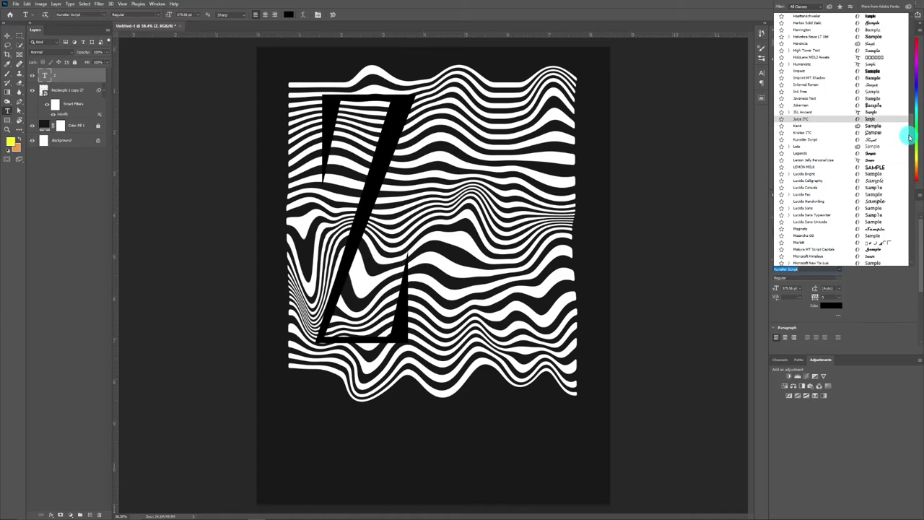
scroll(911, 152, "down", 5)
scroll(911, 153, "down", 2)
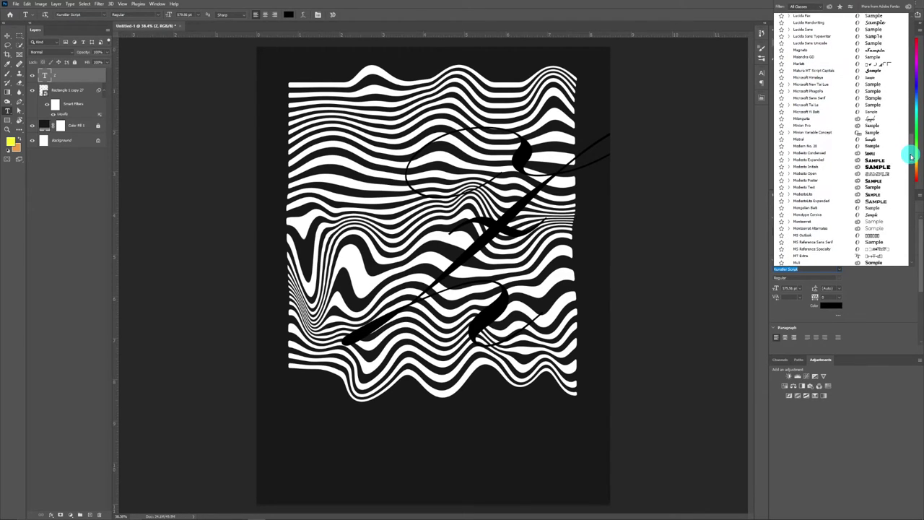
scroll(910, 159, "down", 1)
scroll(910, 164, "down", 1)
scroll(911, 168, "down", 1)
left_click_drag(911, 169, 911, 191)
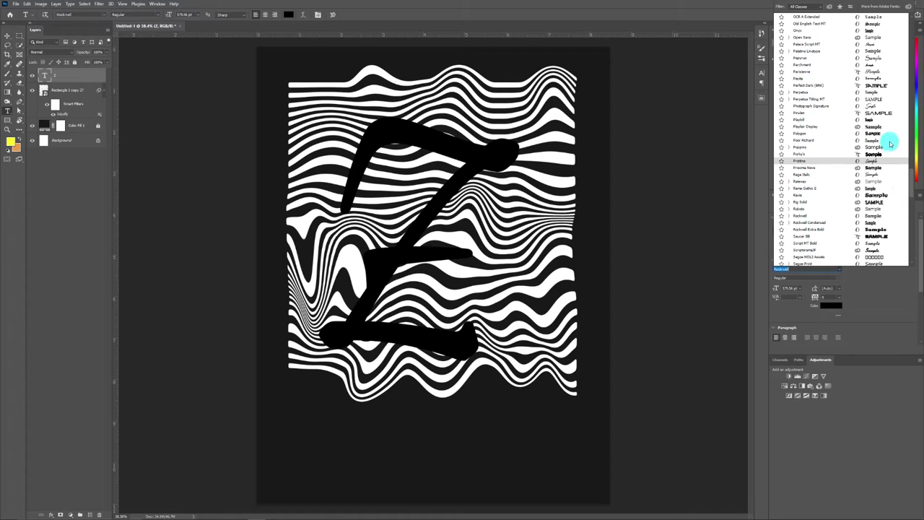
left_click_drag(909, 171, 911, 190)
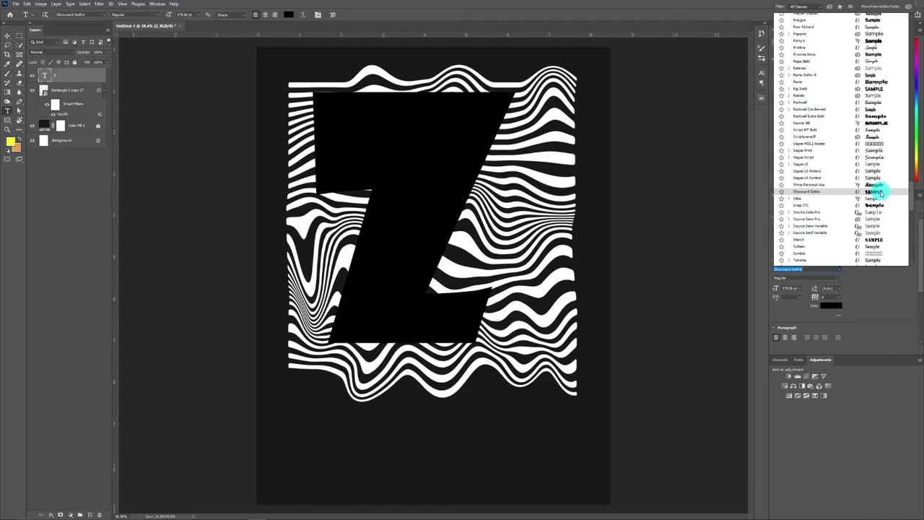
left_click(881, 193)
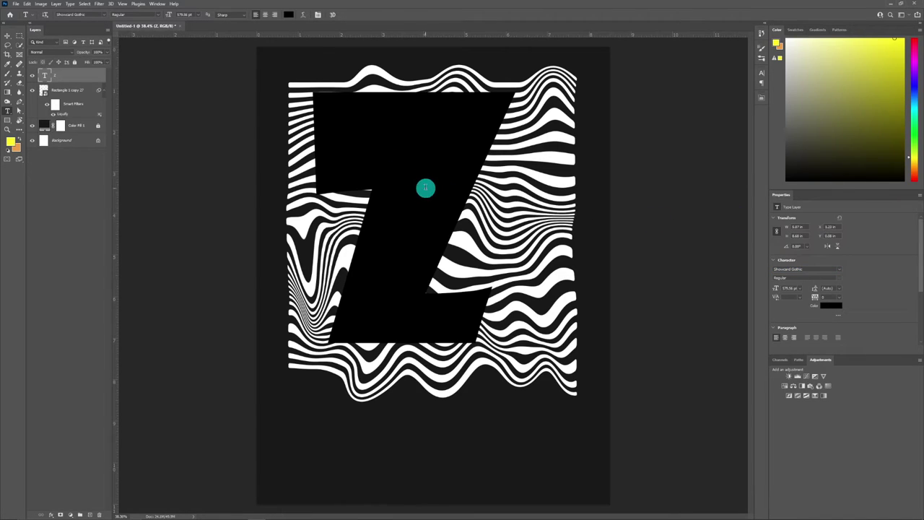
Shift the Z slightly right and down, and change its text colour to white.
key("v")
left_click_drag(397, 177, 420, 186)
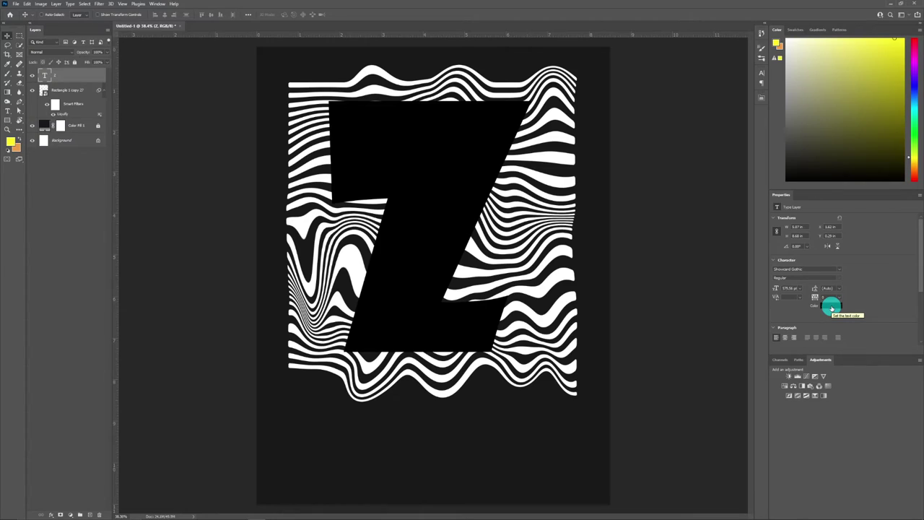
left_click(831, 308)
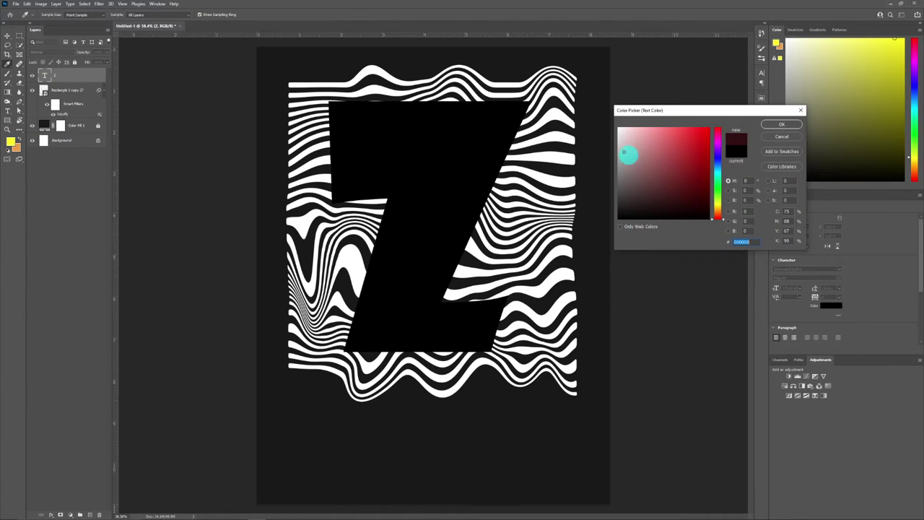
left_click_drag(681, 201, 590, 113)
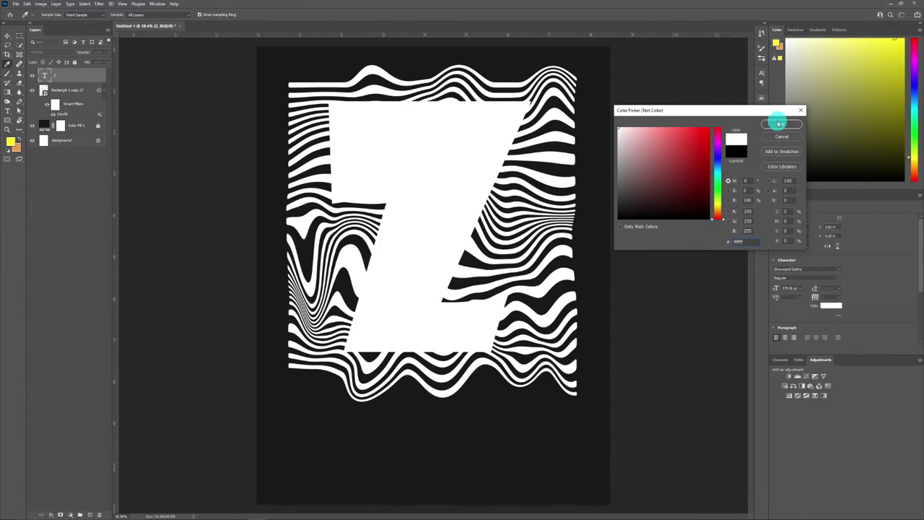
left_click(778, 123)
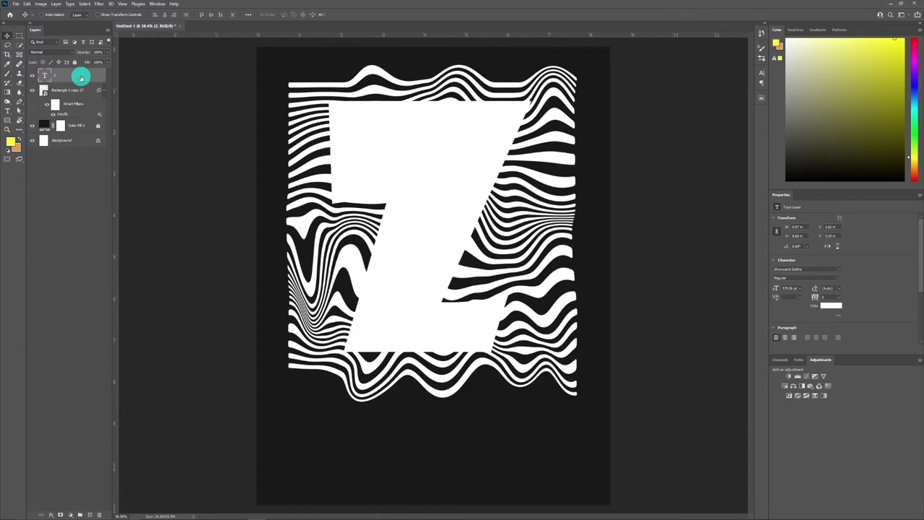
Convert the Z text layer into a shape layer from its Layers context menu.
right_click(81, 77)
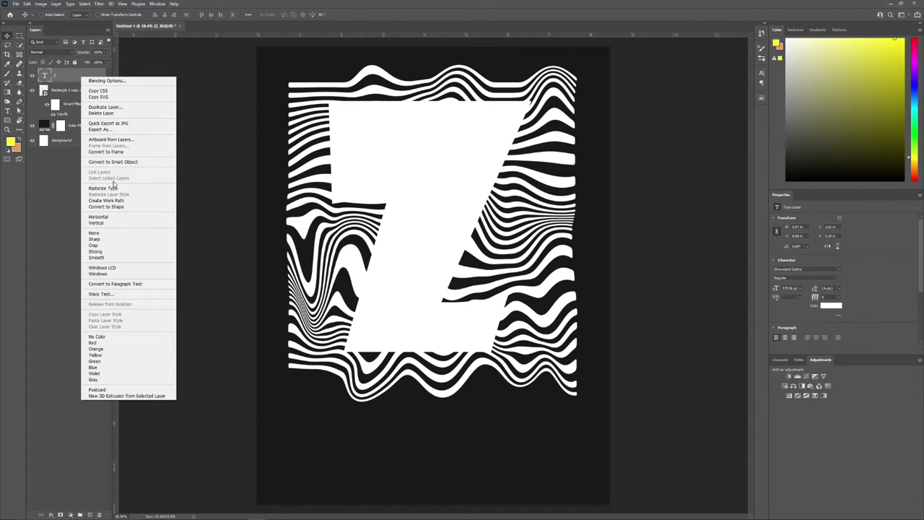
left_click(122, 208)
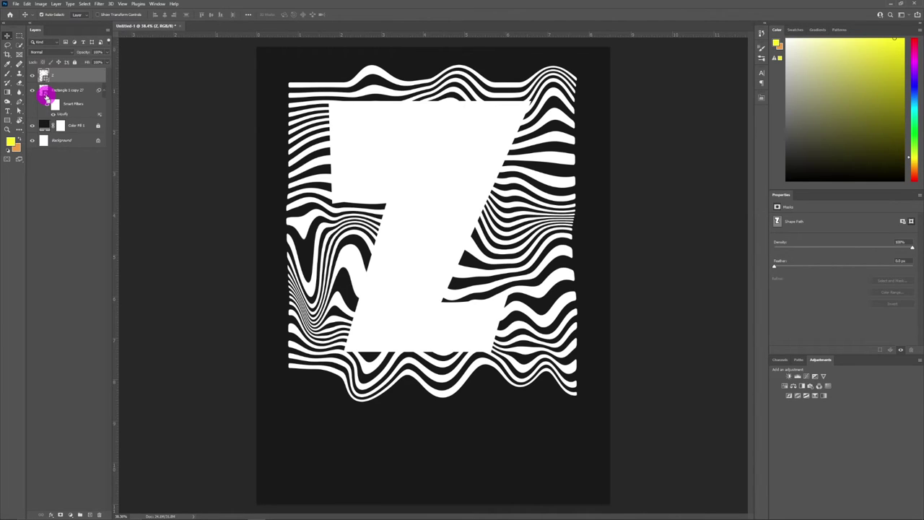
Load the Z shape layer's outline as a selection, then drag across the canvas.
left_click(45, 94)
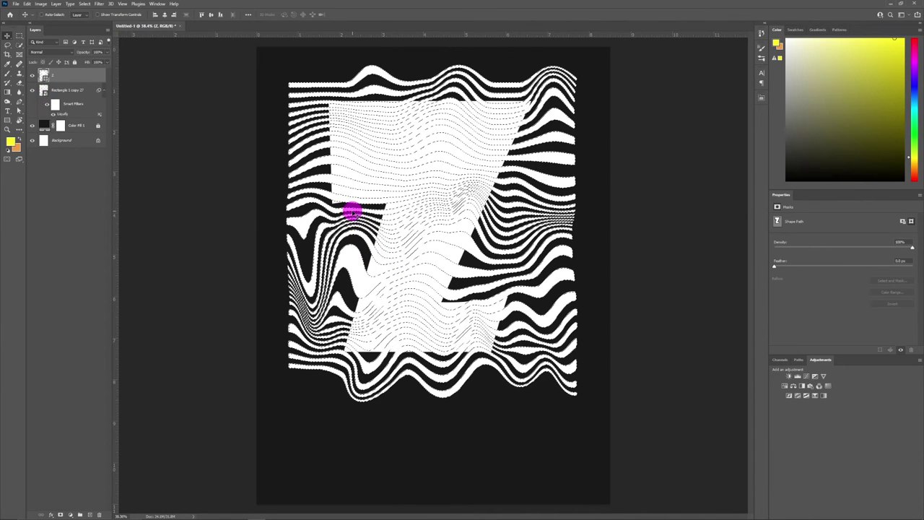
mouse_move(556, 189)
left_mouse_down()
mouse_move(629, 222)
mouse_move(610, 70)
left_mouse_up()
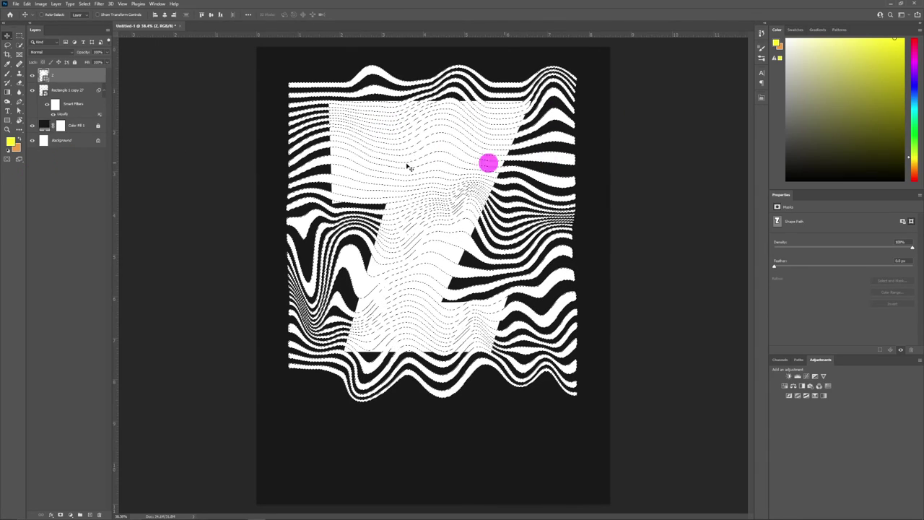
mouse_move(196, 170)
left_mouse_down()
mouse_move(89, 167)
mouse_move(165, 501)
mouse_move(549, 140)
mouse_move(239, 132)
mouse_move(502, 102)
left_mouse_up()
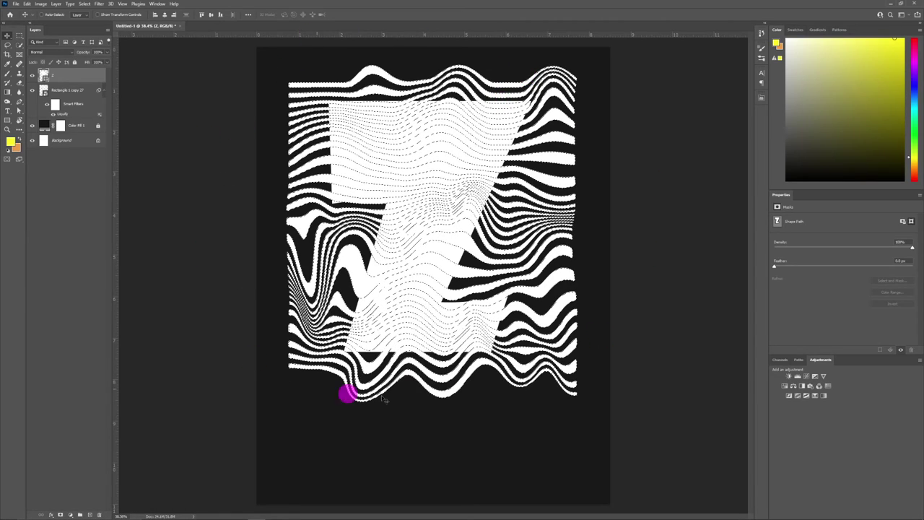
mouse_move(383, 399)
left_mouse_down()
mouse_move(592, 173)
mouse_move(319, 426)
mouse_move(106, 490)
left_mouse_up()
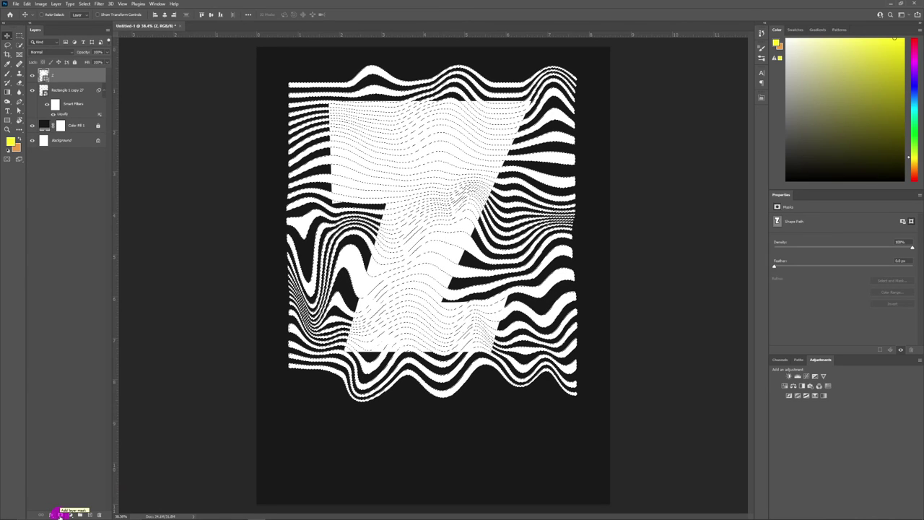
Mask the wavy stripes to the Z selection, hide the unmasked stripes layer, and shift the Z down-right.
left_click(60, 514)
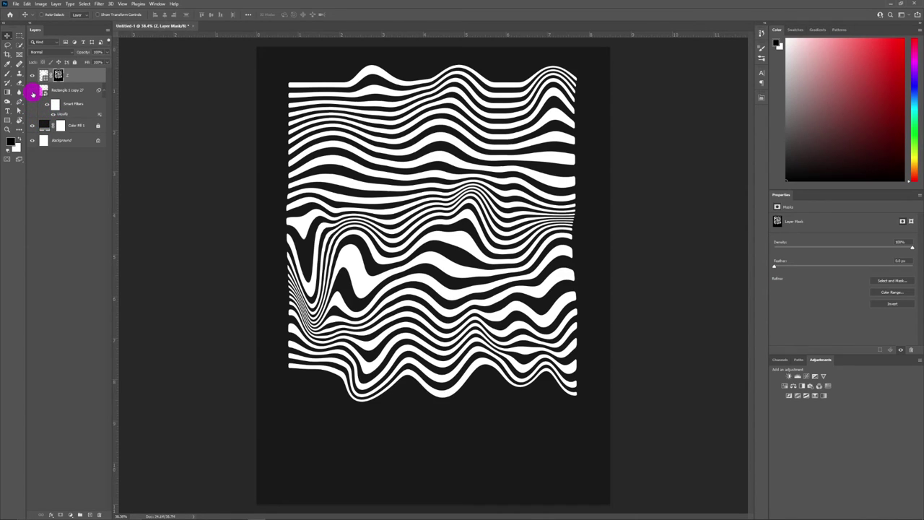
left_click(33, 94)
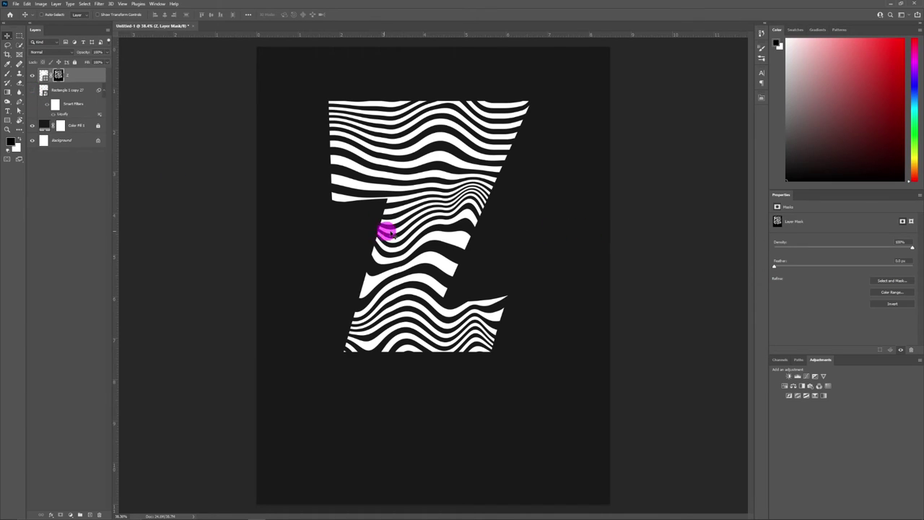
left_click_drag(417, 201, 428, 230)
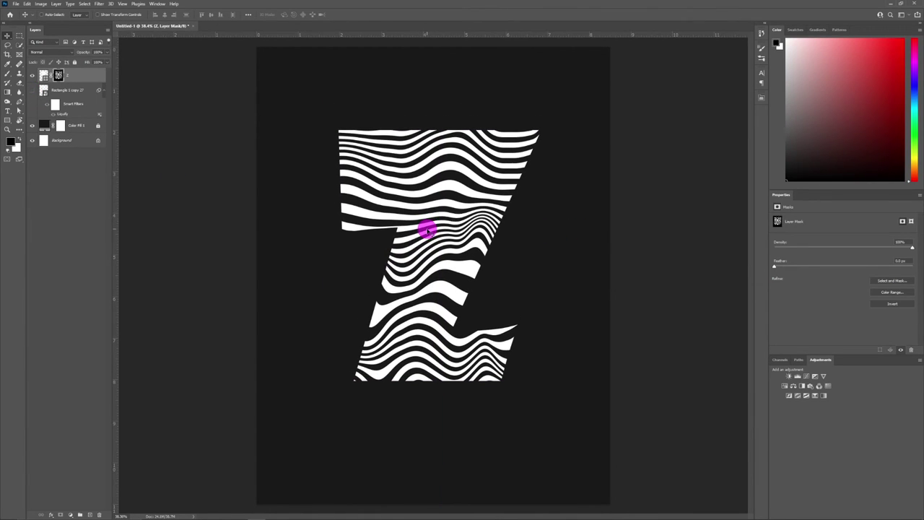